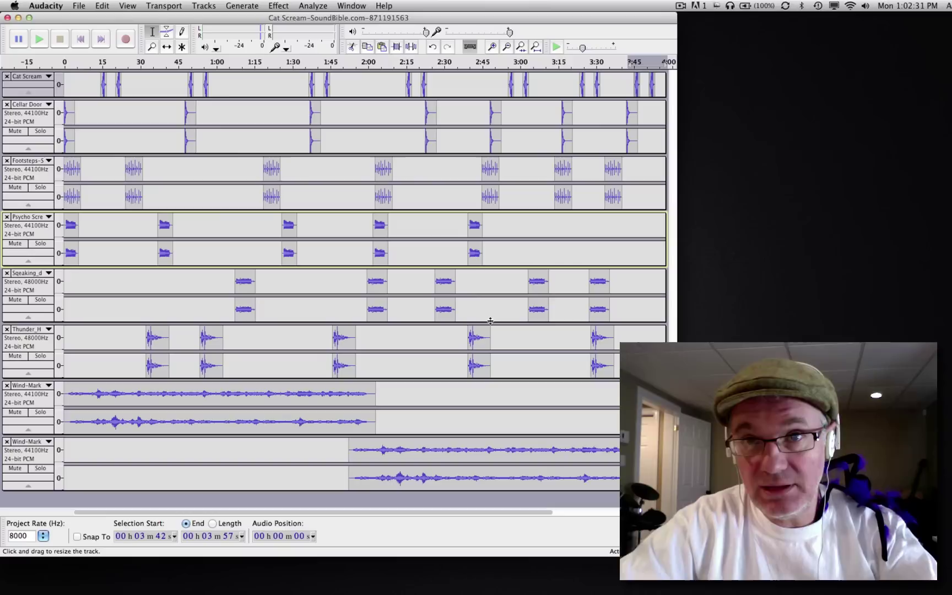
# Open the File menu to reach the export commands.
pyautogui.click(78, 6)
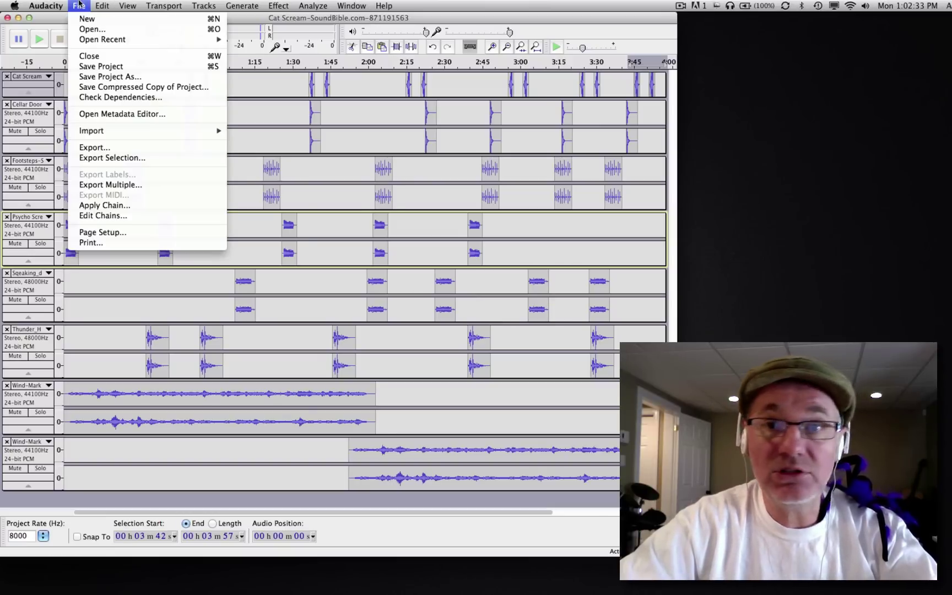
# Export the project, accept the metadata, and name the file 'Spooky' on the Desktop.
pyautogui.click(132, 149)
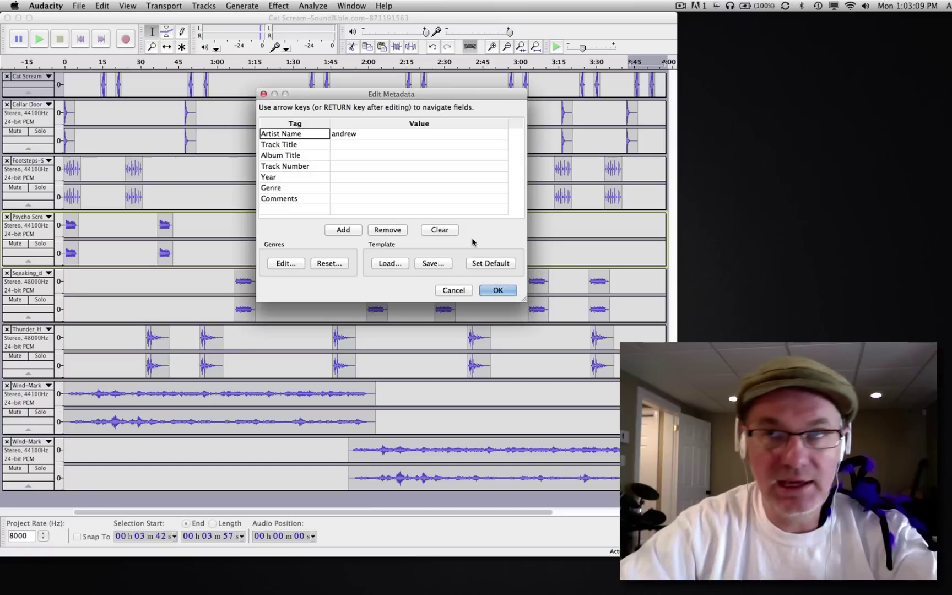
pyautogui.click(501, 290)
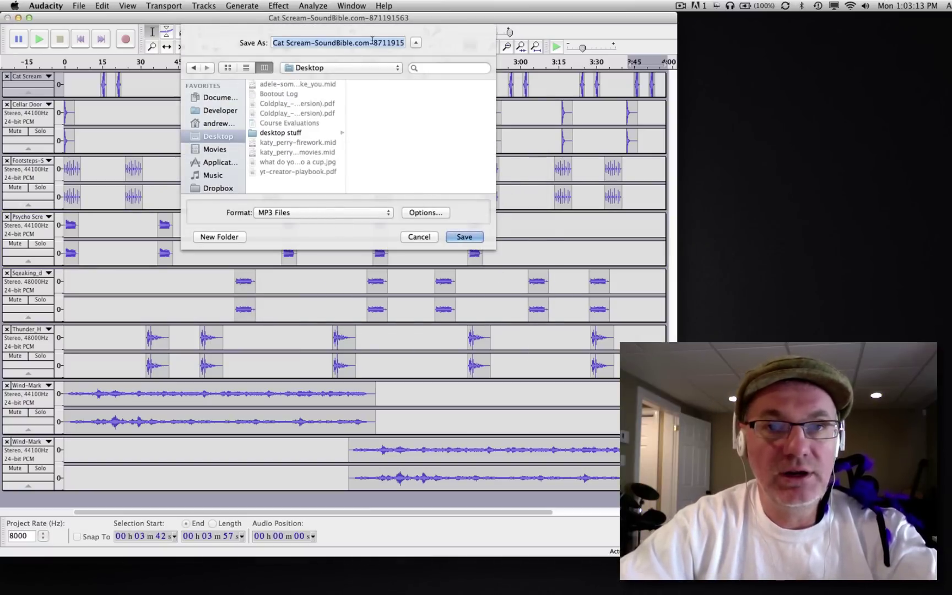
pyautogui.click(399, 45)
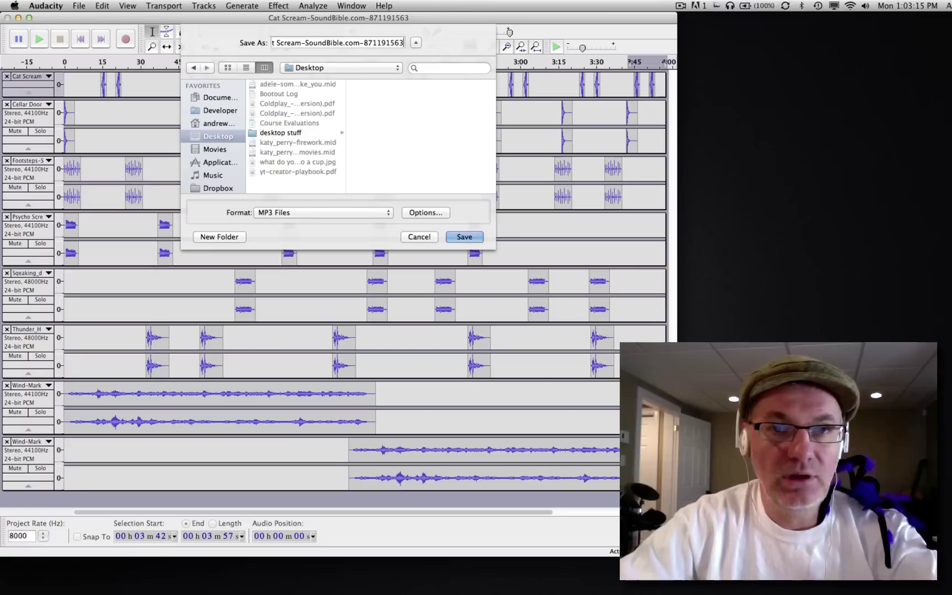
pyautogui.press('BackSpace')
pyautogui.press('BackSpace')
pyautogui.press('BackSpace')
pyautogui.press('BackSpace')
pyautogui.press('BackSpace')
pyautogui.press('BackSpace')
pyautogui.press('BackSpace')
pyautogui.press('BackSpace')
pyautogui.press('BackSpace')
pyautogui.press('BackSpace')
pyautogui.press('BackSpace')
pyautogui.press('BackSpace')
pyautogui.press('BackSpace')
pyautogui.press('BackSpace')
pyautogui.press('BackSpace')
pyautogui.press('BackSpace')
pyautogui.press('BackSpace')
pyautogui.press('BackSpace')
pyautogui.press('BackSpace')
pyautogui.press('BackSpace')
pyautogui.press('BackSpace')
pyautogui.press('BackSpace')
pyautogui.press('BackSpace')
pyautogui.press('BackSpace')
pyautogui.press('BackSpace')
pyautogui.press('BackSpace')
pyautogui.press('BackSpace')
pyautogui.press('BackSpace')
pyautogui.press('BackSpace')
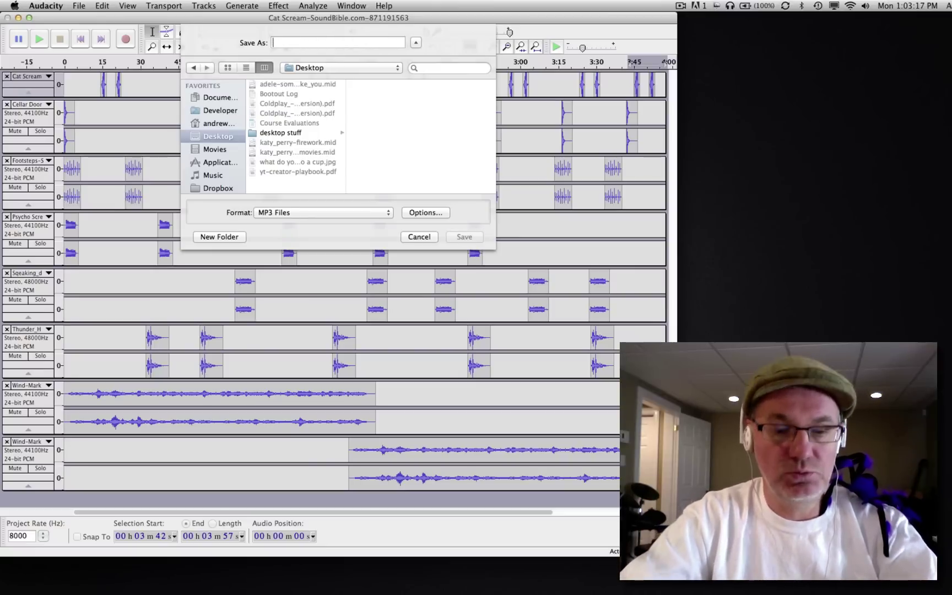
pyautogui.write('Spooky')
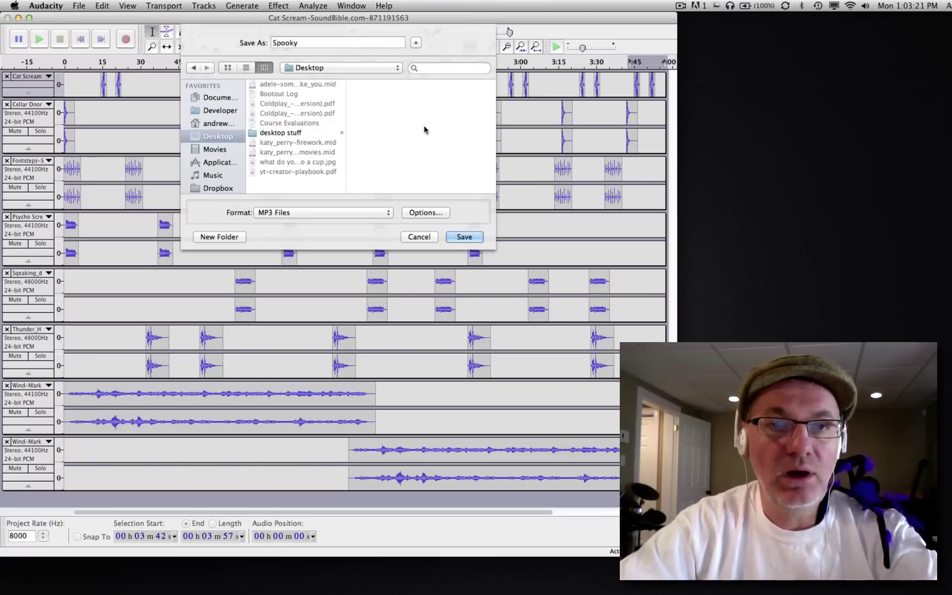
# Change the export format from MP3 to WAV (Microsoft) signed 16 bit PCM.
pyautogui.click(331, 211)
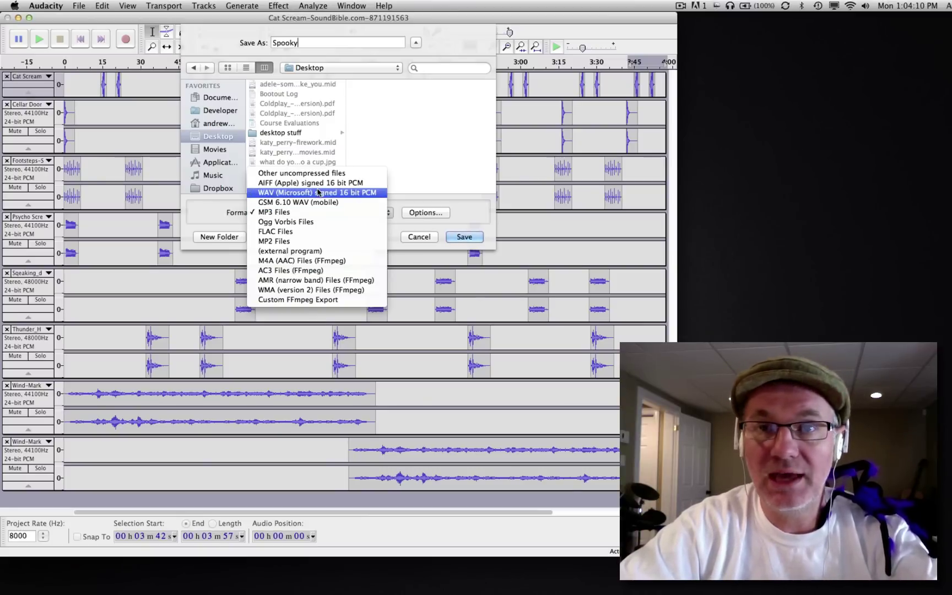
pyautogui.click(318, 193)
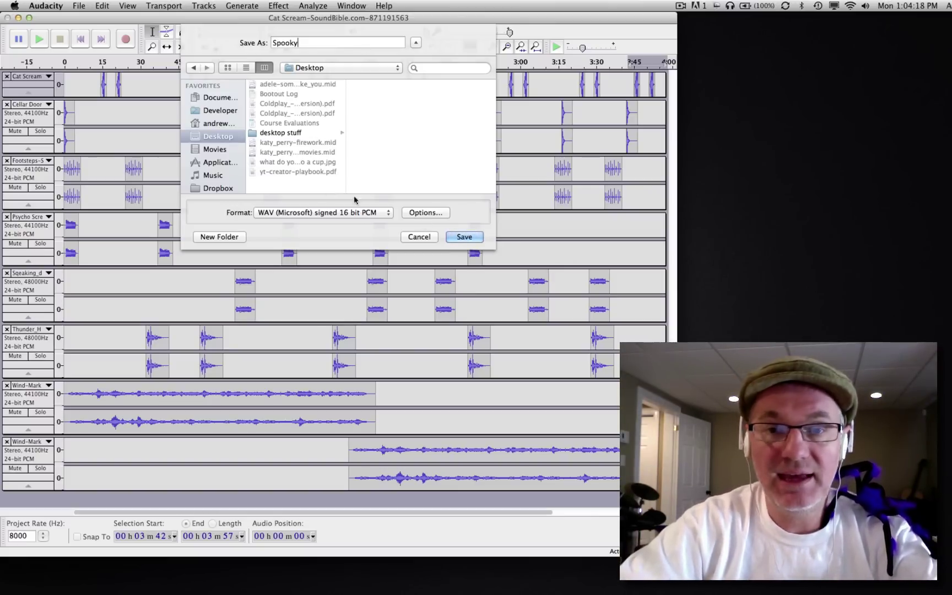
pyautogui.click(465, 243)
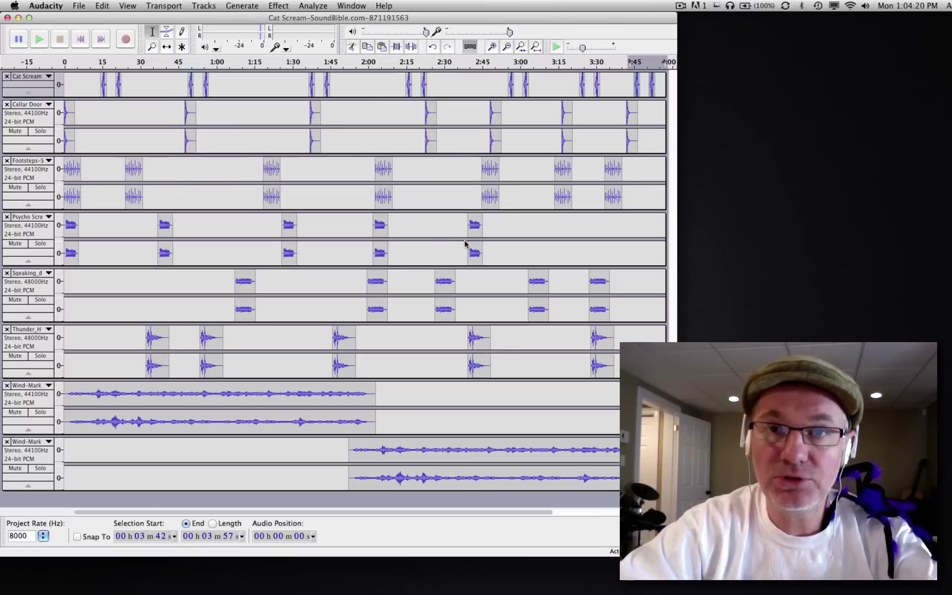